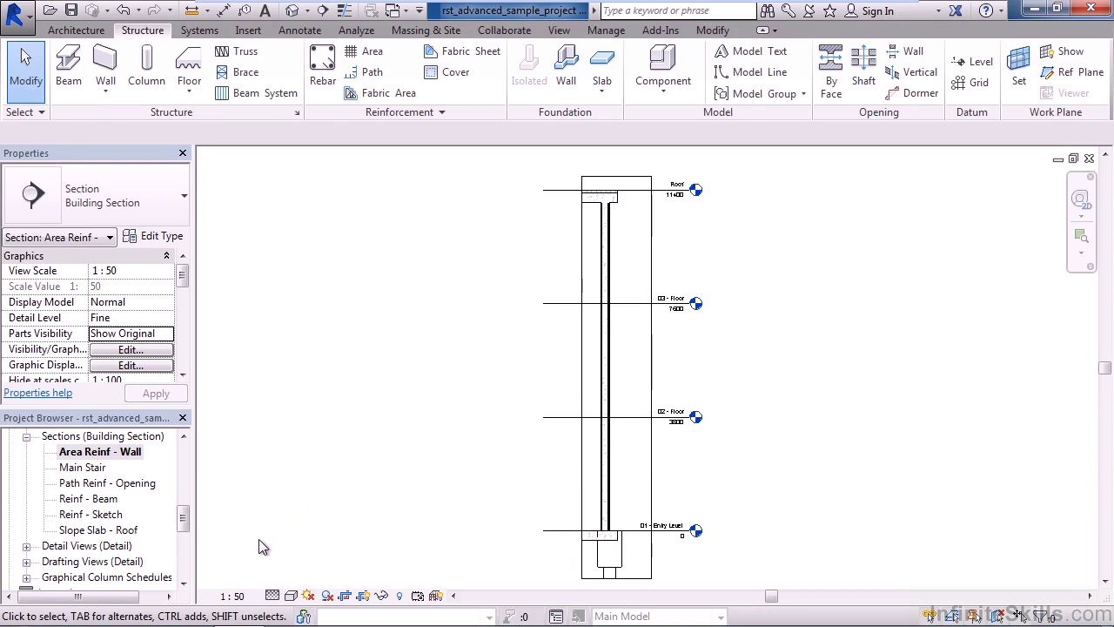
# - Keep the section at 1 : 50 scale and change its detail level from Fine to Coarse
pyautogui.click(237, 597)
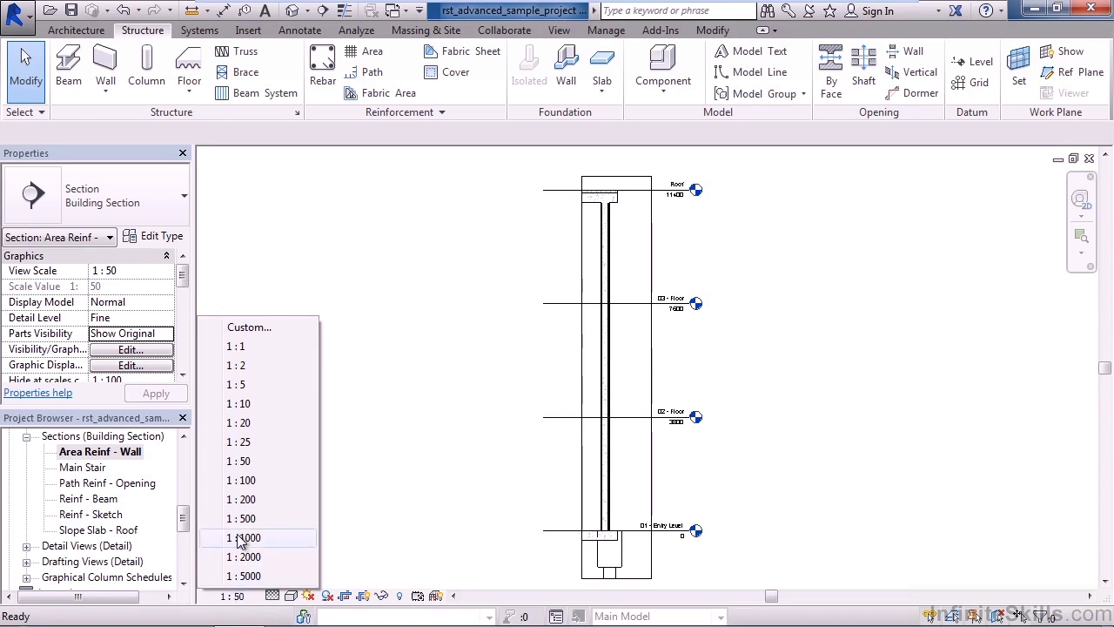
pyautogui.click(376, 519)
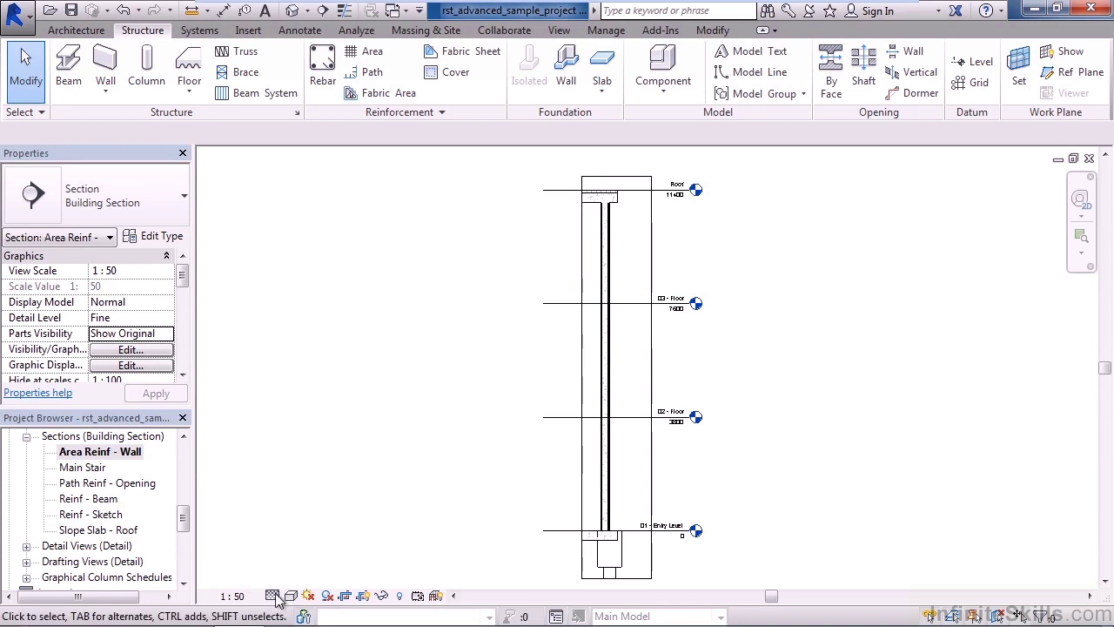
pyautogui.click(273, 596)
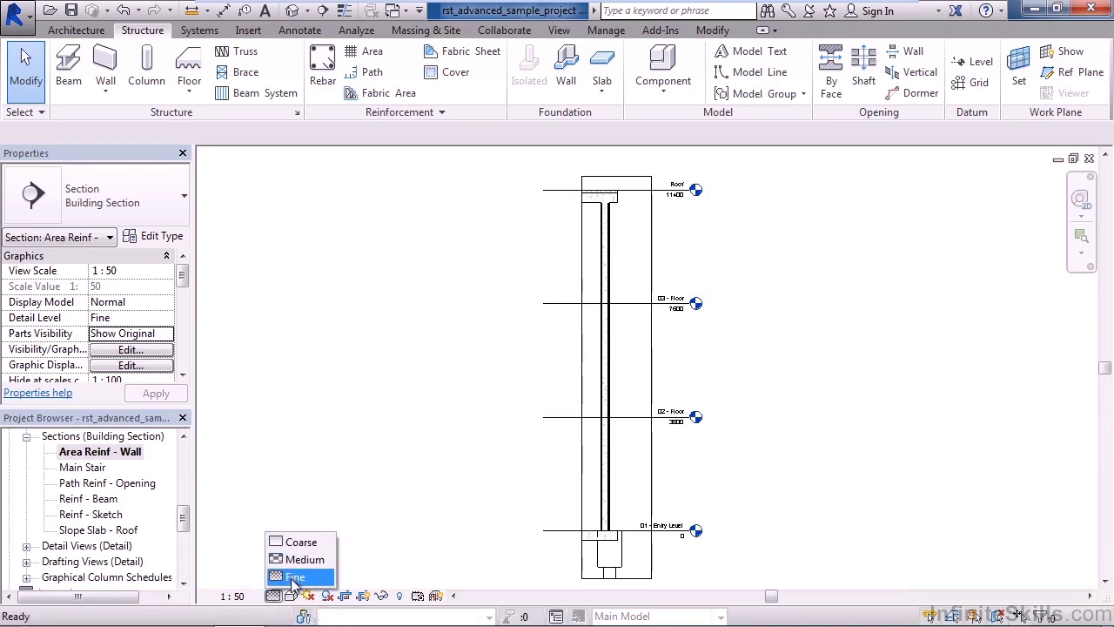
pyautogui.click(293, 578)
pyautogui.click(274, 597)
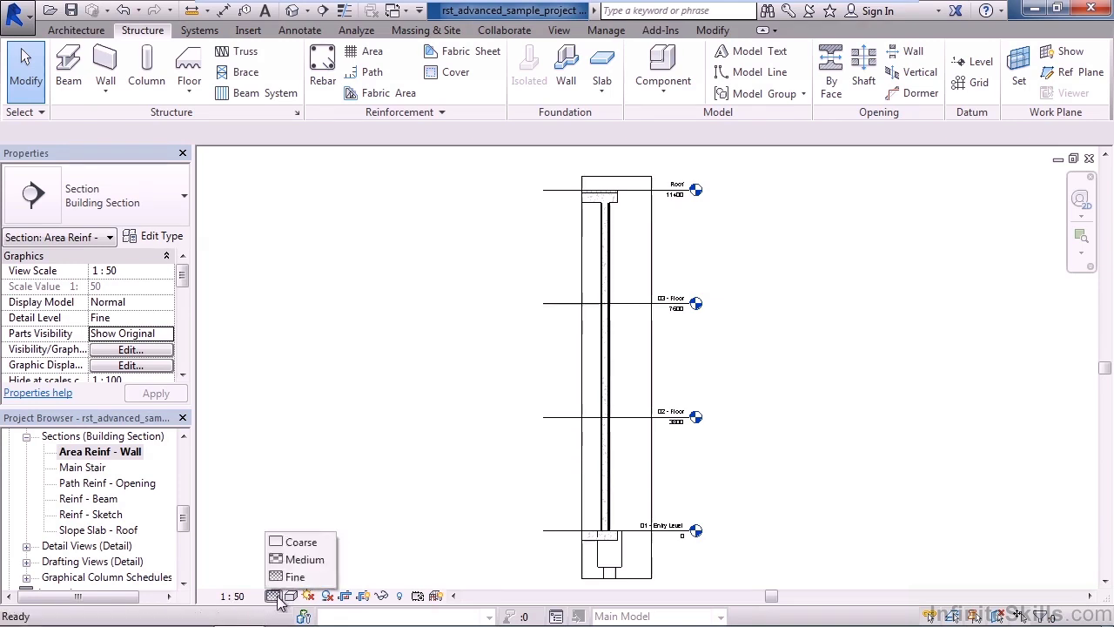
pyautogui.click(280, 545)
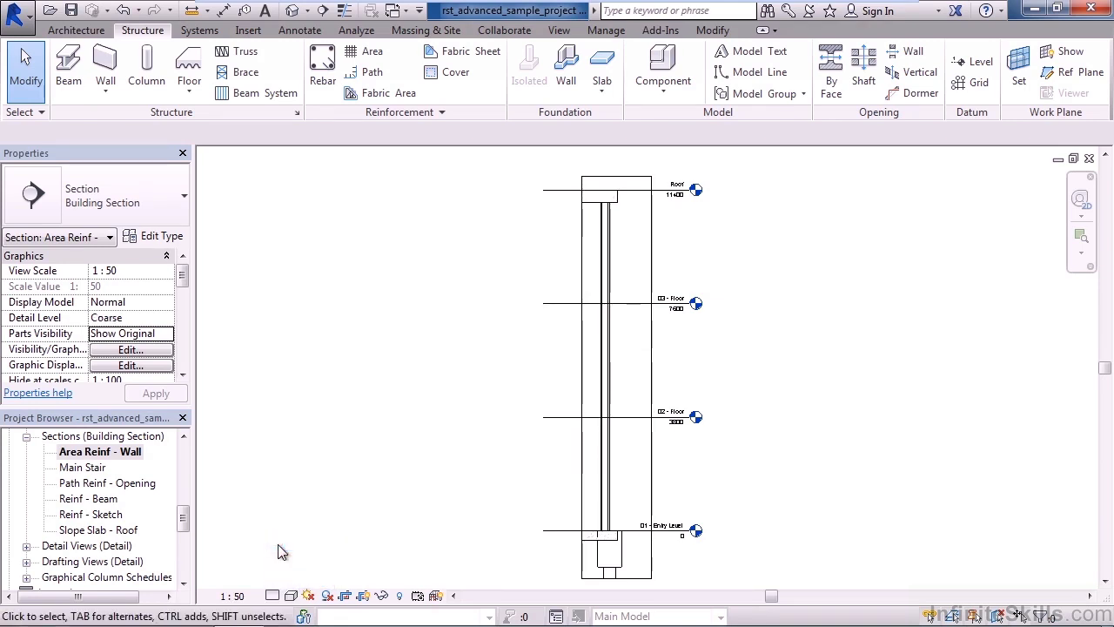
pyautogui.click(291, 596)
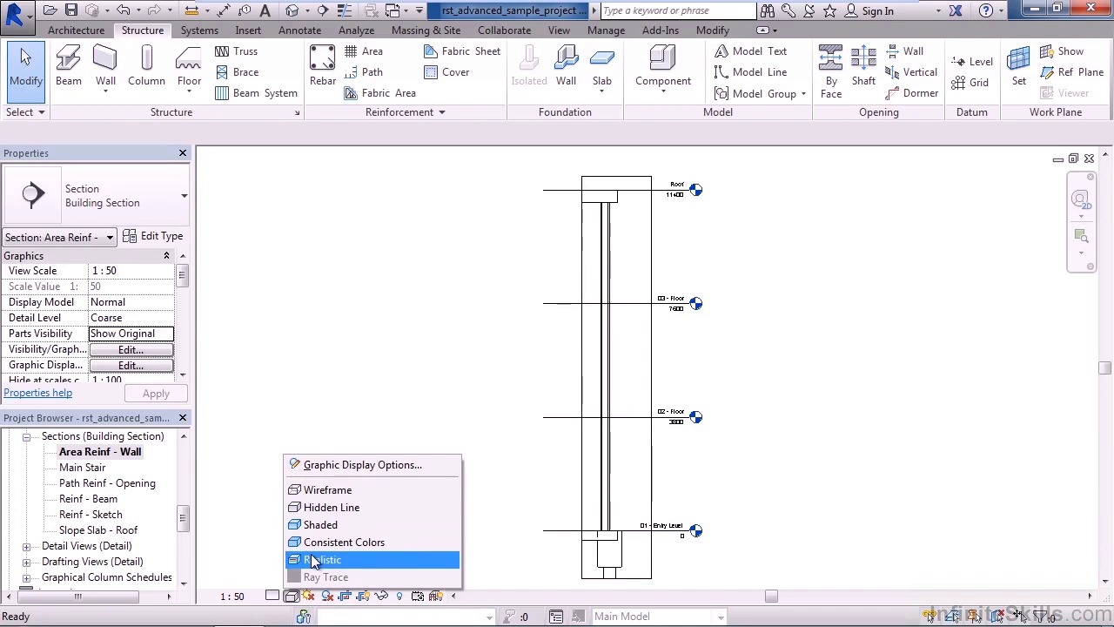
# - Dismiss the Visual Style choices, leaving the section's visual style unchanged
pyautogui.click(315, 549)
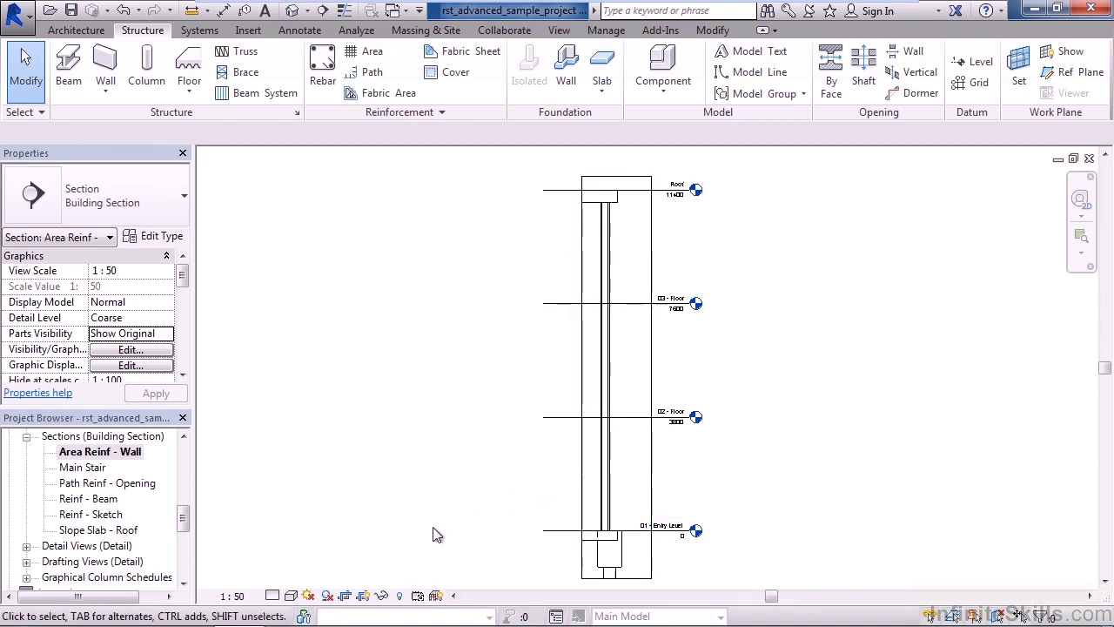
# - Toggle the crop region outline off and on, then uncrop the section to view the whole frame
pyautogui.click(365, 599)
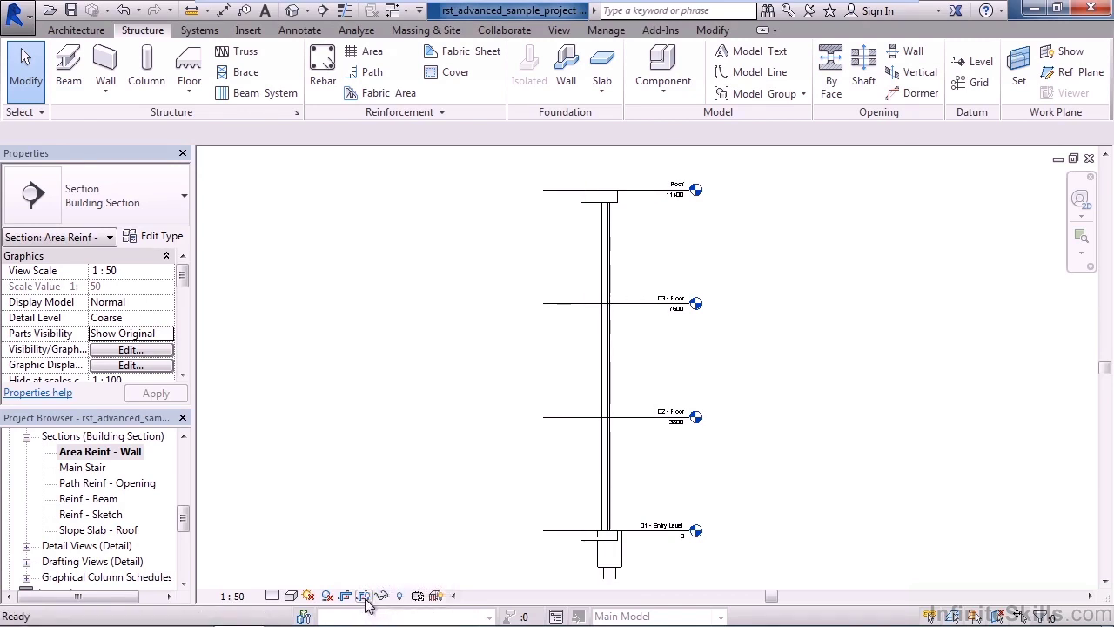
pyautogui.click(365, 598)
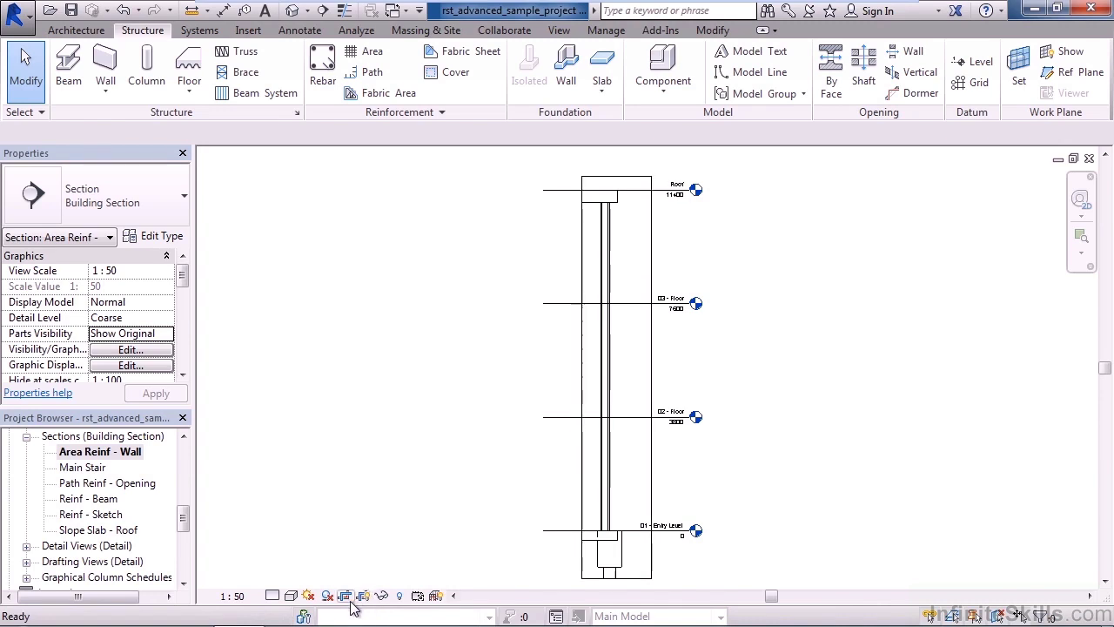
pyautogui.click(346, 600)
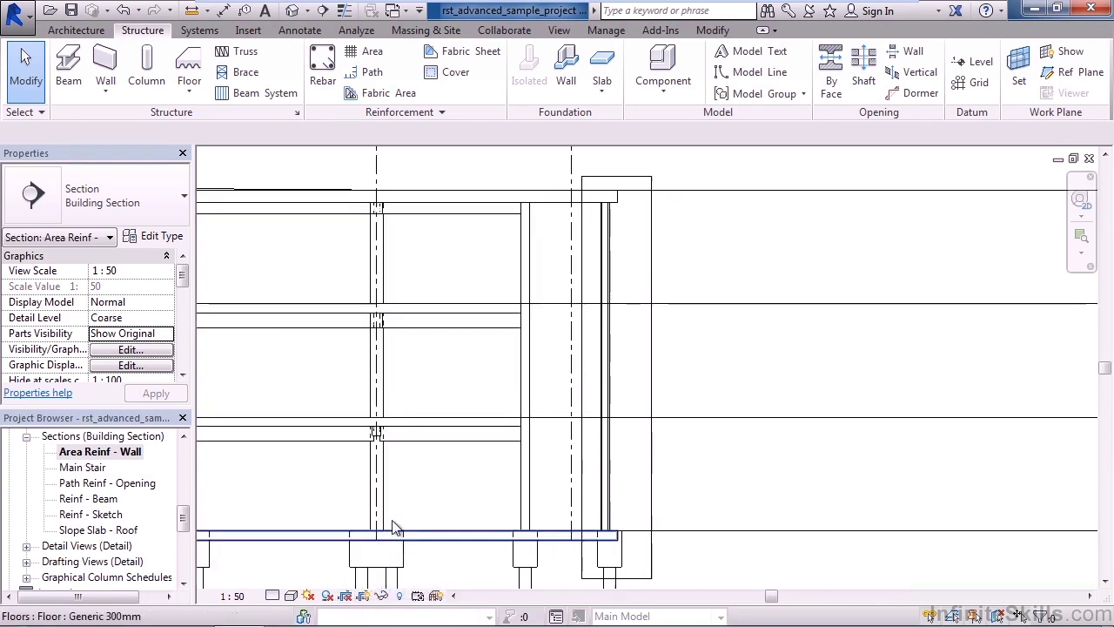
pyautogui.scroll(2, 391, 523)
pyautogui.scroll(-4, 392, 522)
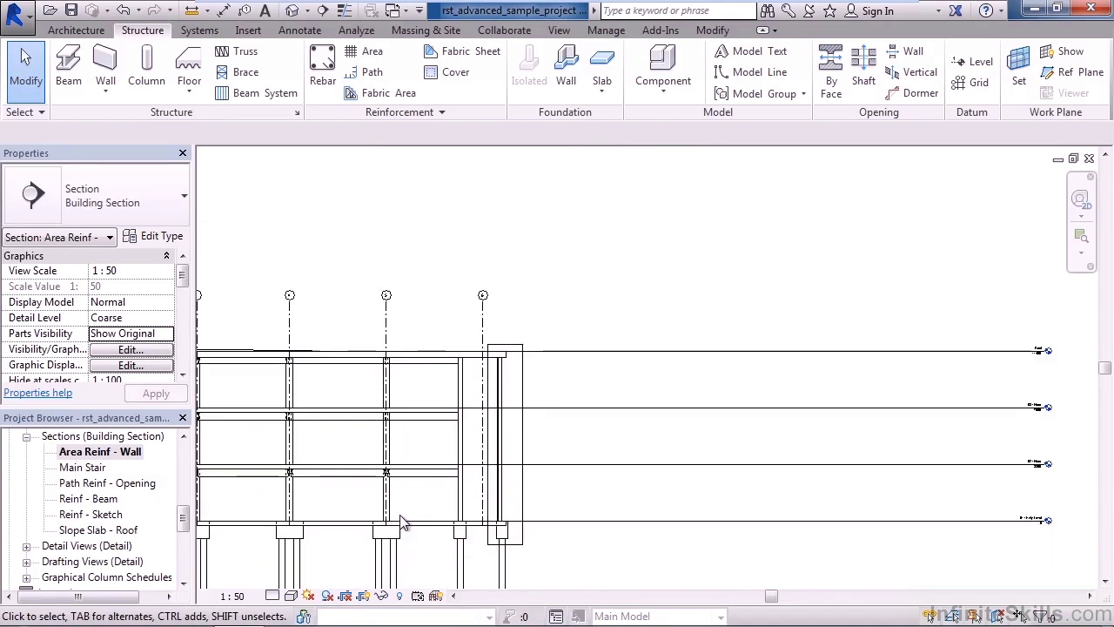
pyautogui.scroll(2, 401, 522)
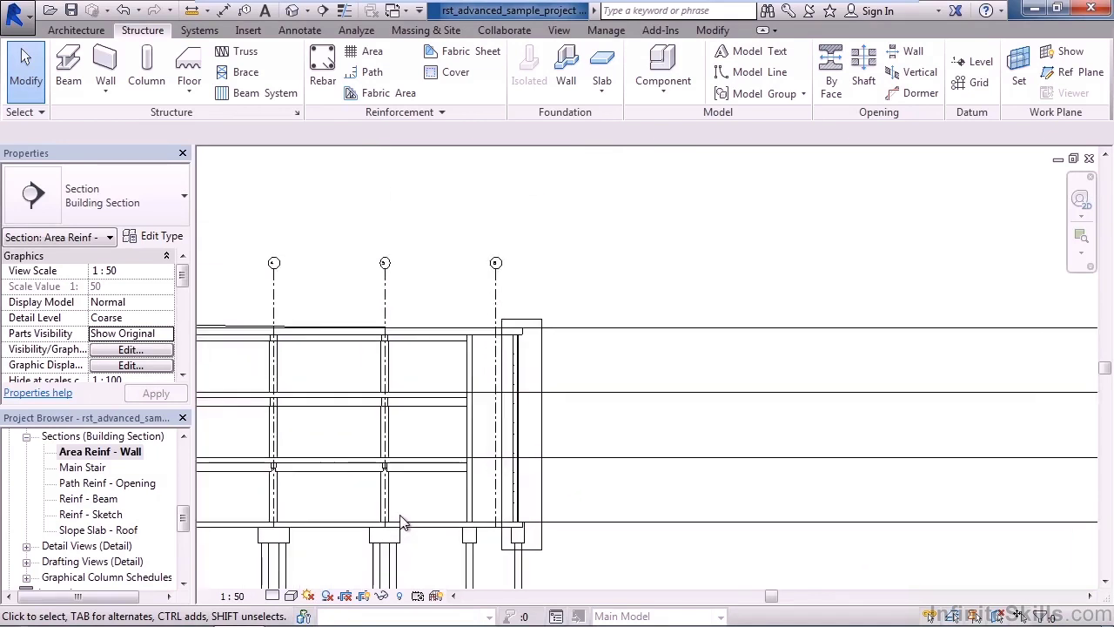
# - Crop the section back to the single wall and zoom in on it
pyautogui.click(345, 596)
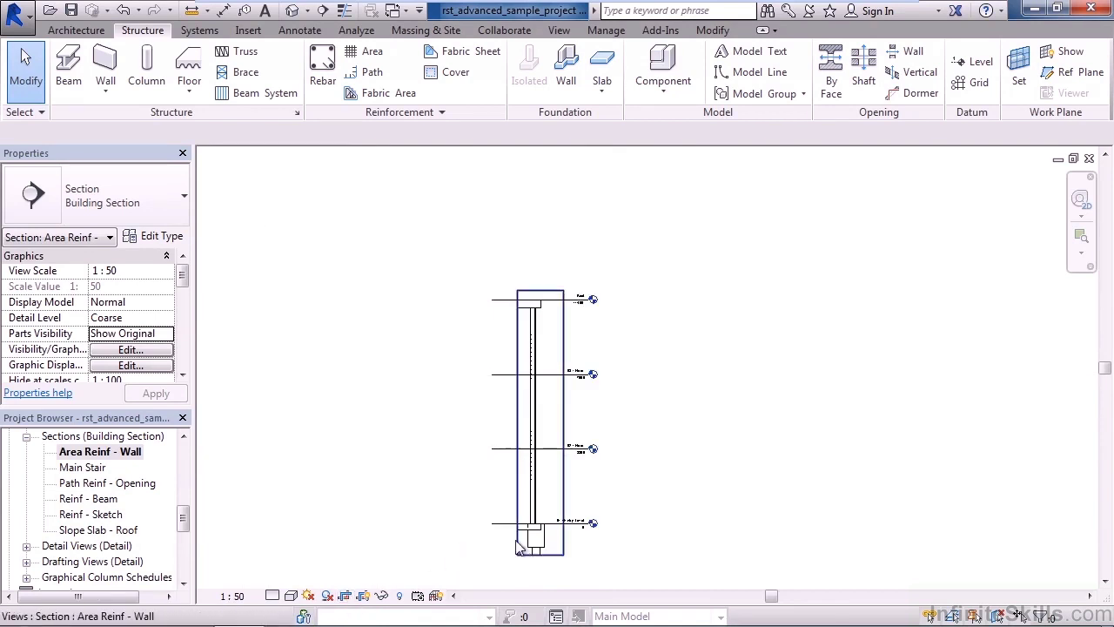
pyautogui.scroll(1, 517, 547)
pyautogui.scroll(1, 518, 547)
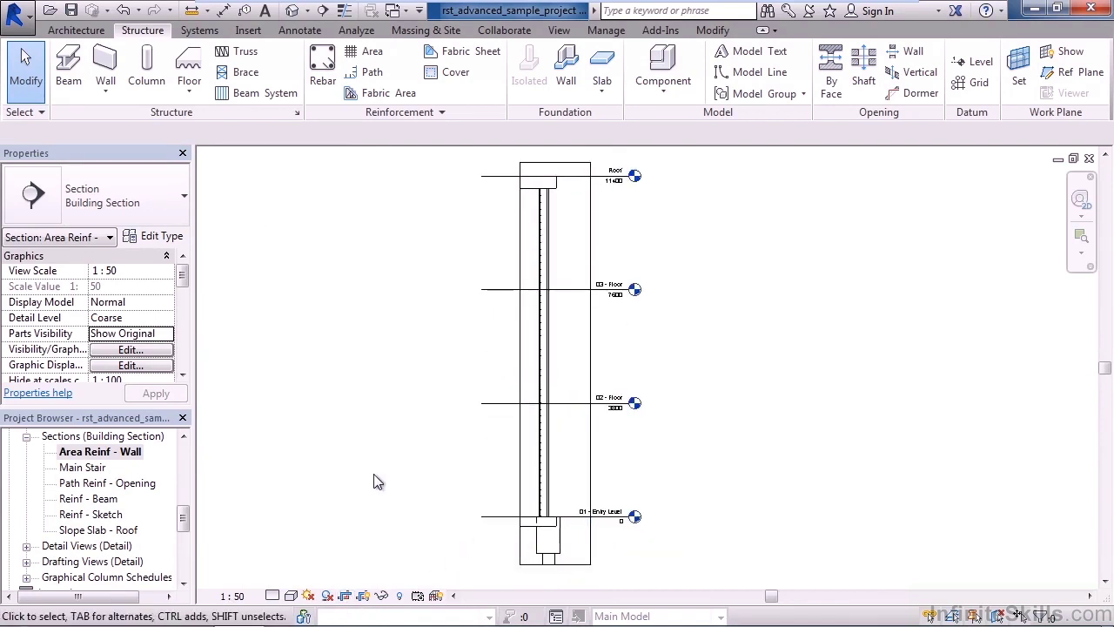
pyautogui.click(382, 598)
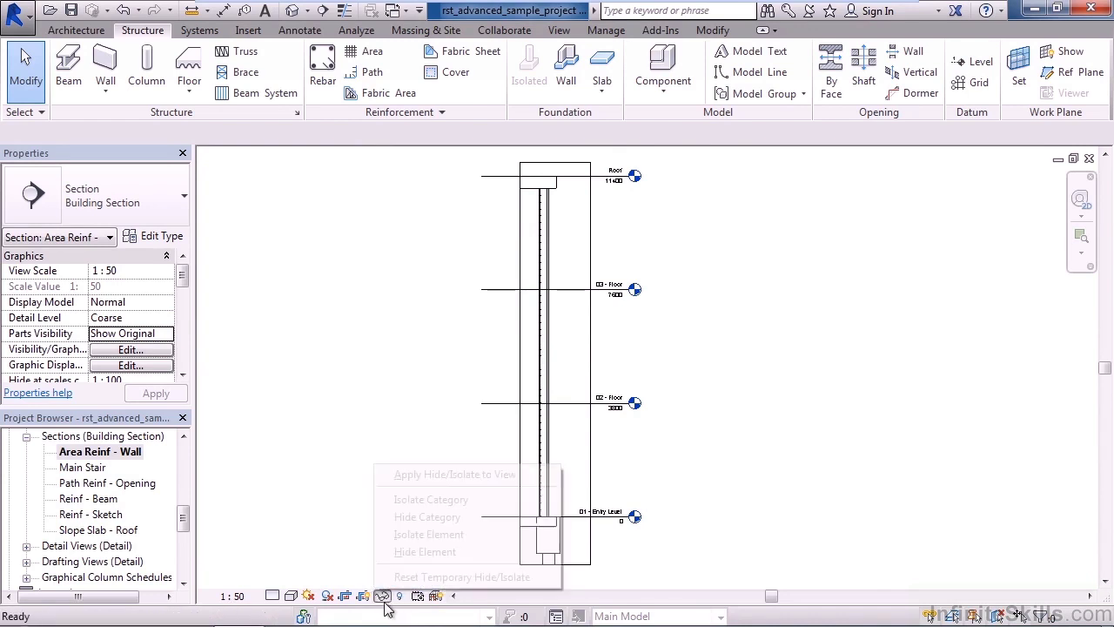
pyautogui.click(352, 582)
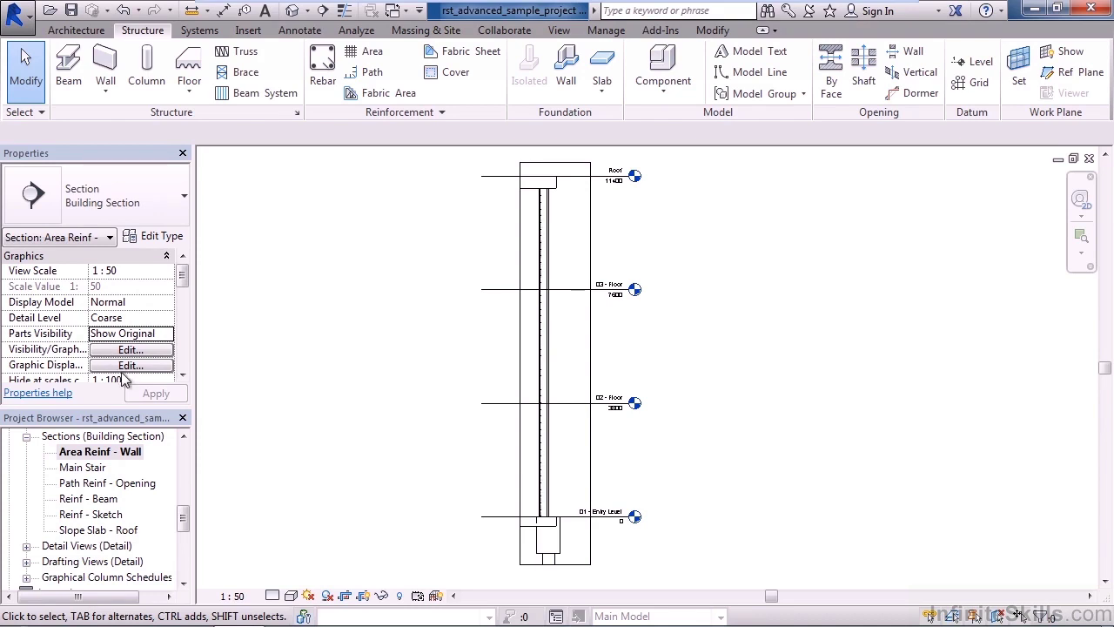
pyautogui.moveTo(183, 280); pyautogui.dragTo(183, 302)
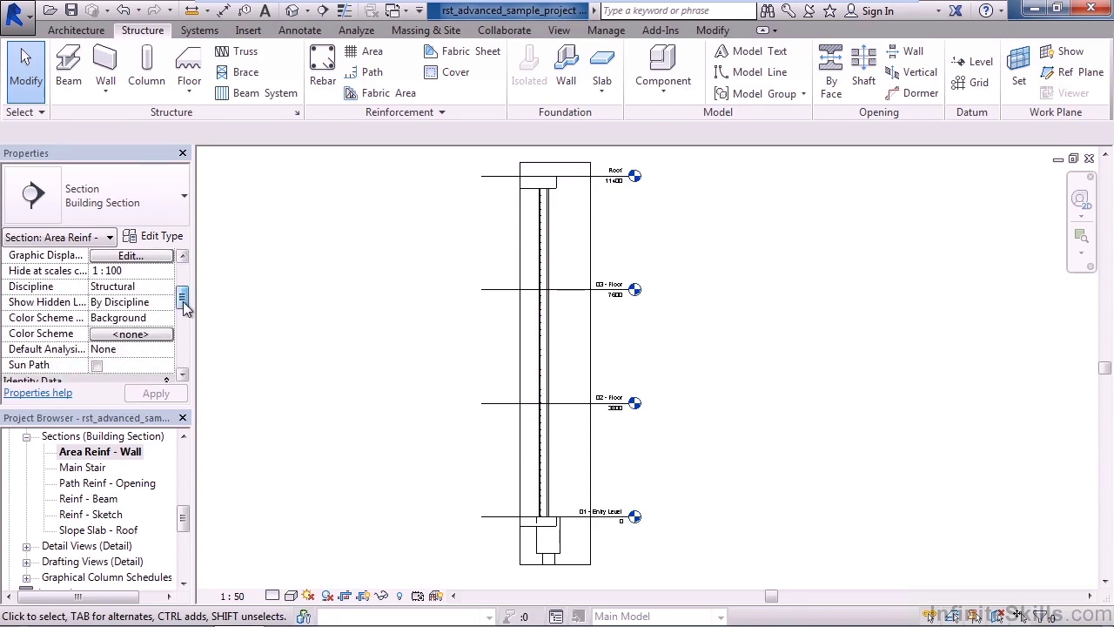
pyautogui.moveTo(184, 303); pyautogui.dragTo(177, 352)
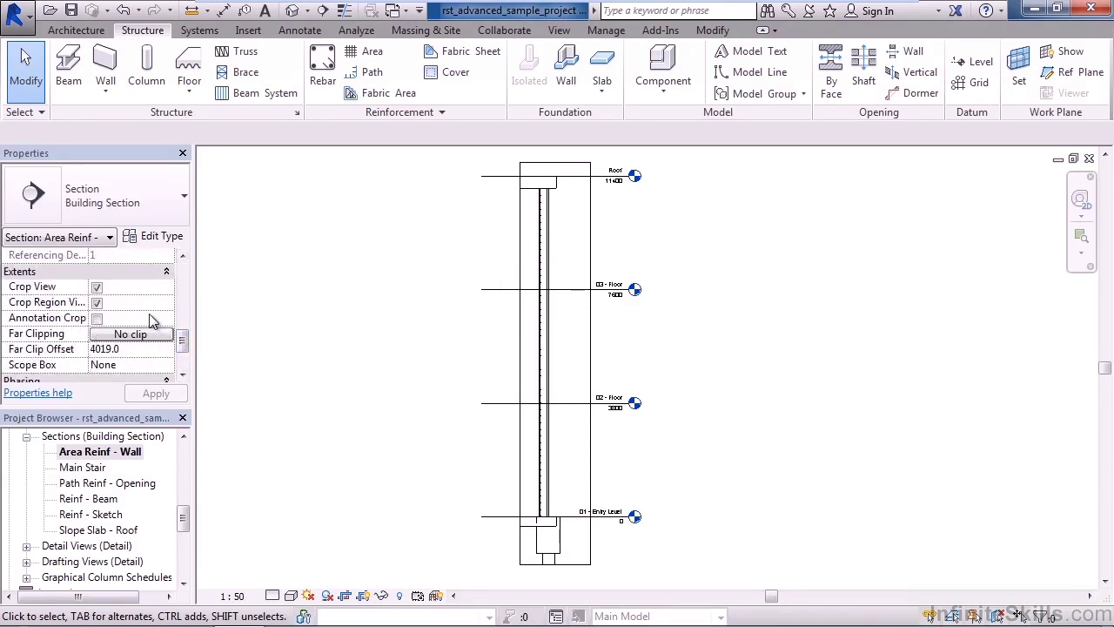
pyautogui.scroll(6, 166, 362)
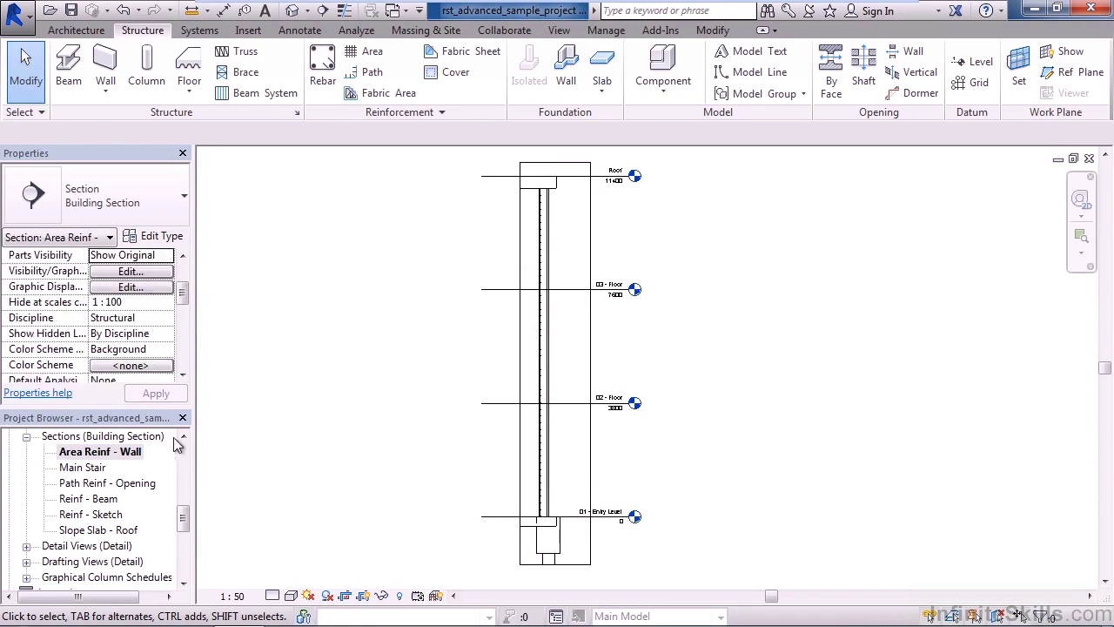
pyautogui.moveTo(183, 517); pyautogui.dragTo(185, 448)
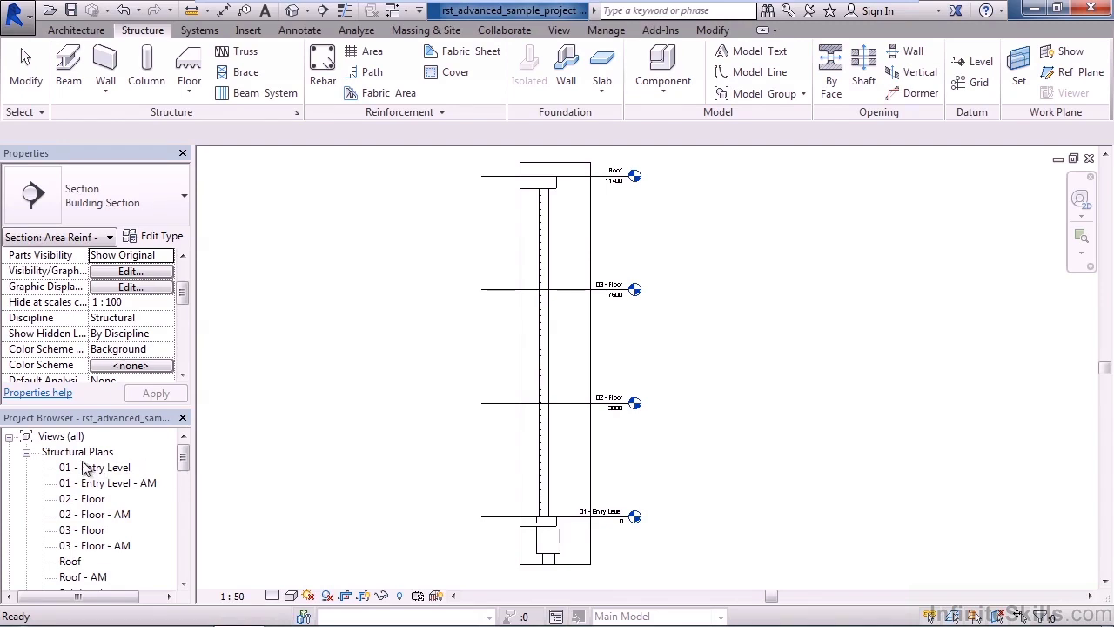
# - Bring up the context menu for Views (all) at the top of the Project Browser
pyautogui.moveTo(183, 457)
pyautogui.mouseDown()
pyautogui.moveTo(179, 521)
pyautogui.moveTo(177, 459)
pyautogui.mouseUp()
pyautogui.rightClick(67, 439)
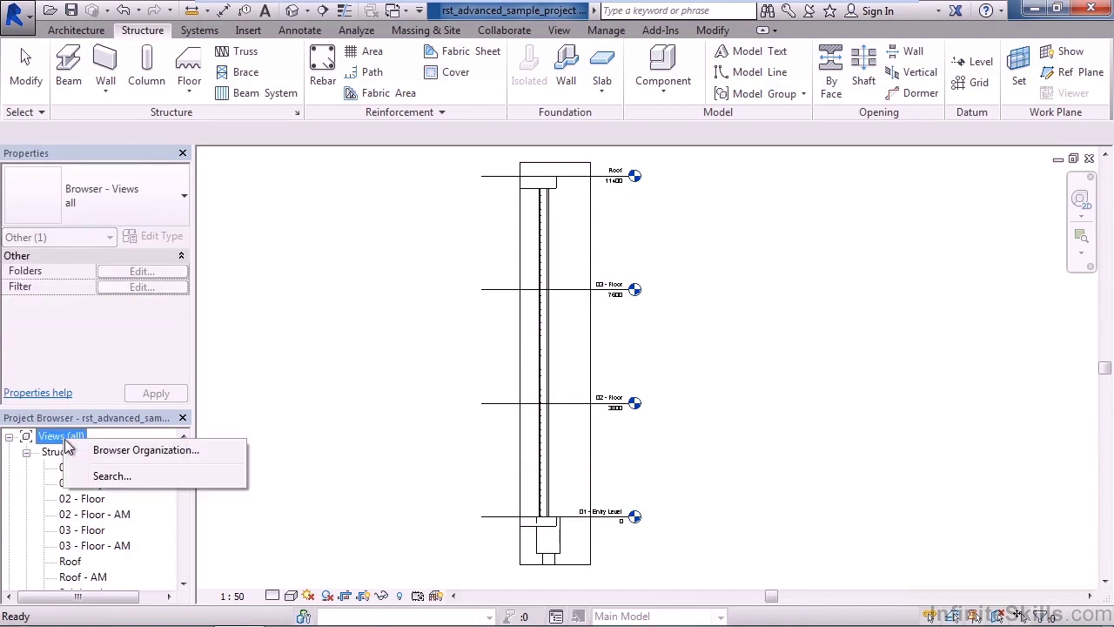
# - Set the Project Browser's view organization to Type/Discipline in Browser Organization
pyautogui.click(135, 461)
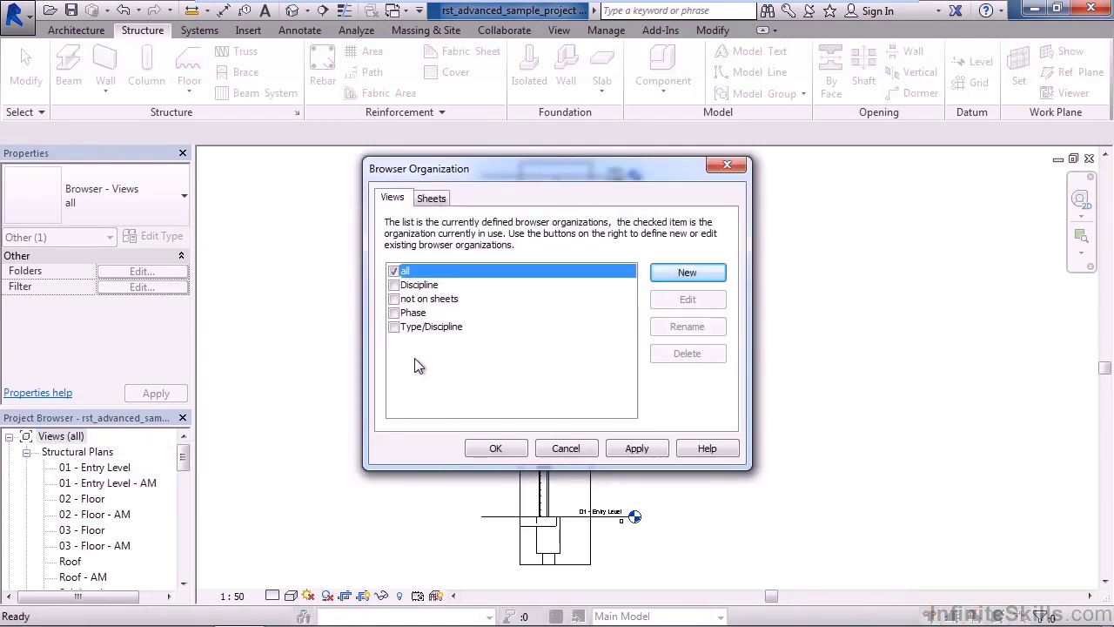
pyautogui.click(394, 329)
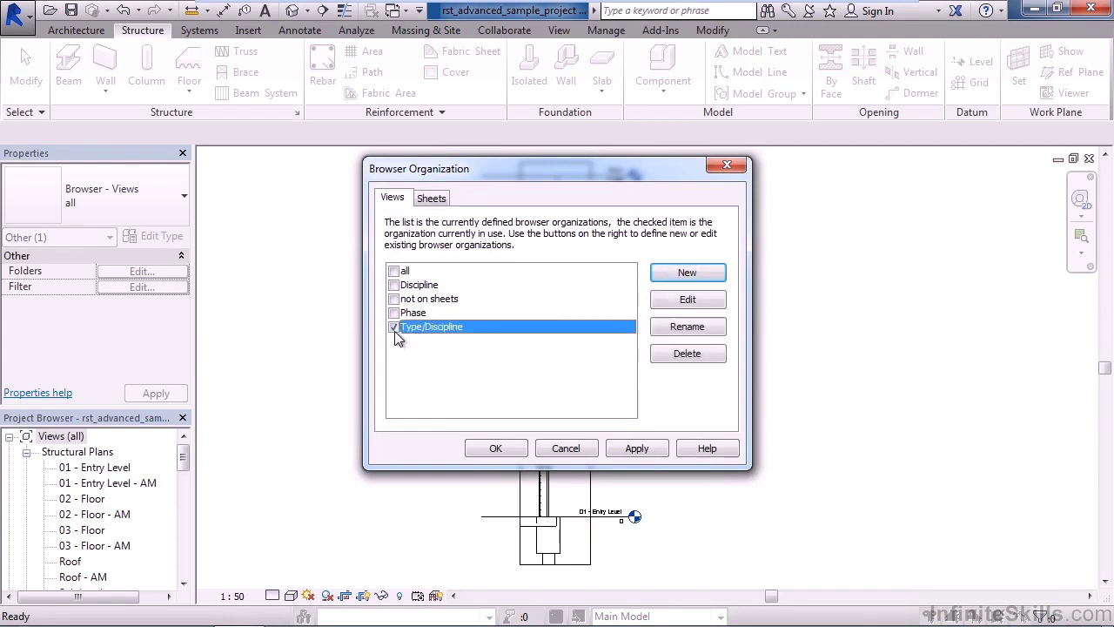
pyautogui.click(495, 450)
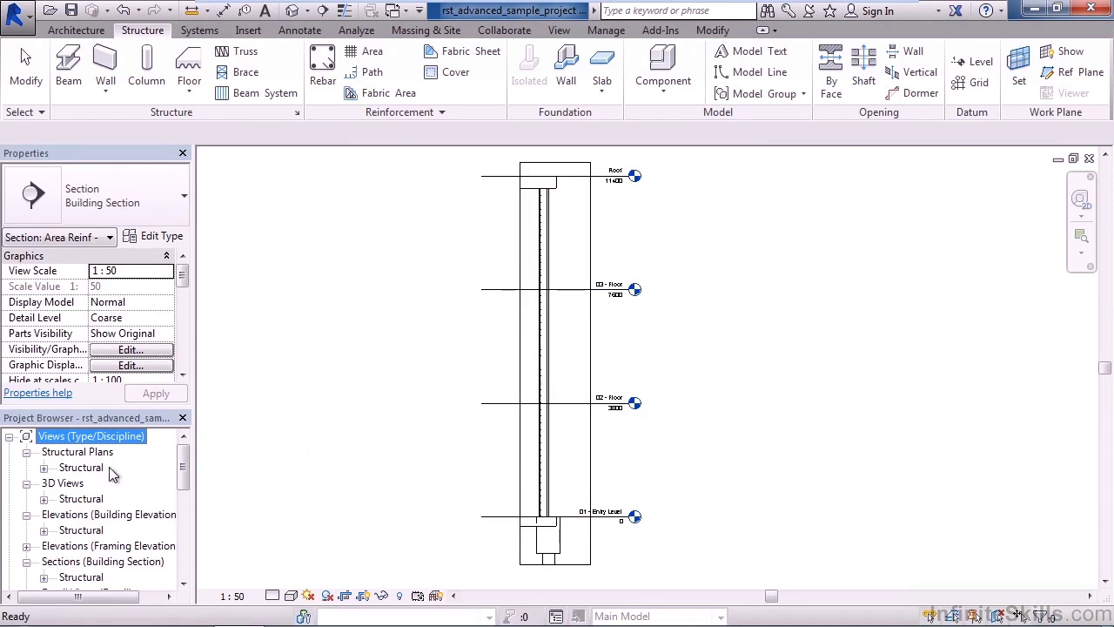
pyautogui.click(45, 468)
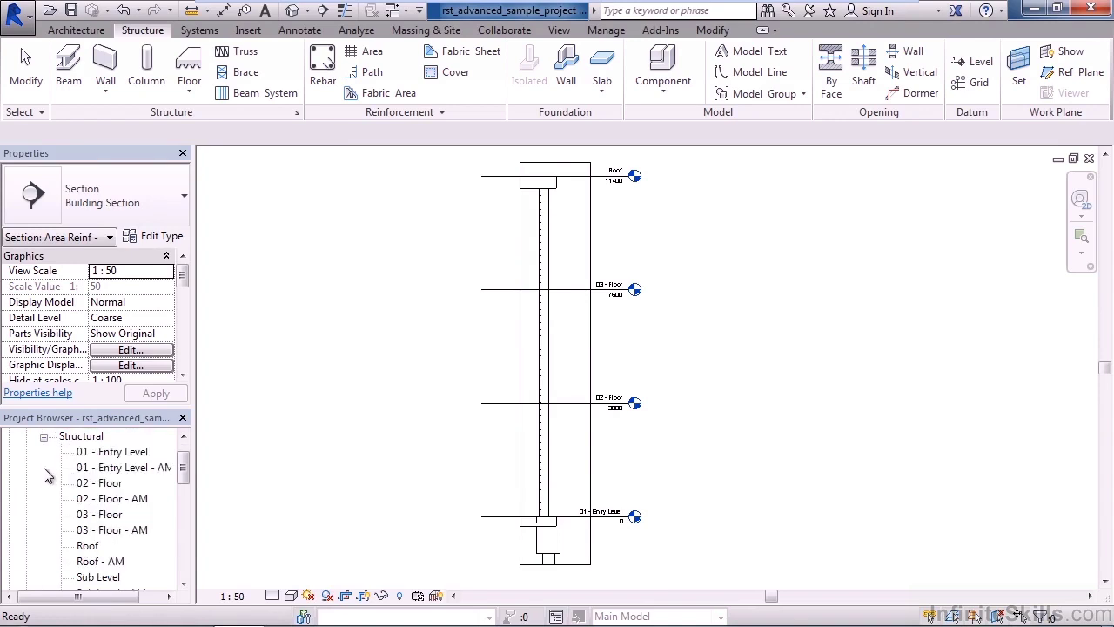
pyautogui.click(43, 437)
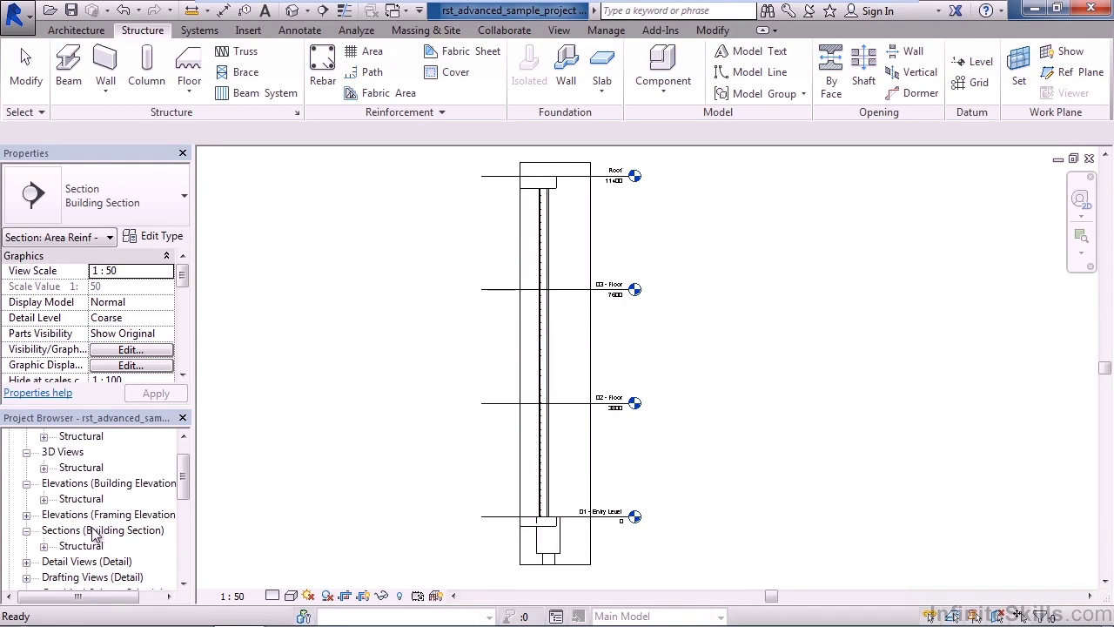
pyautogui.scroll(1, 184, 474)
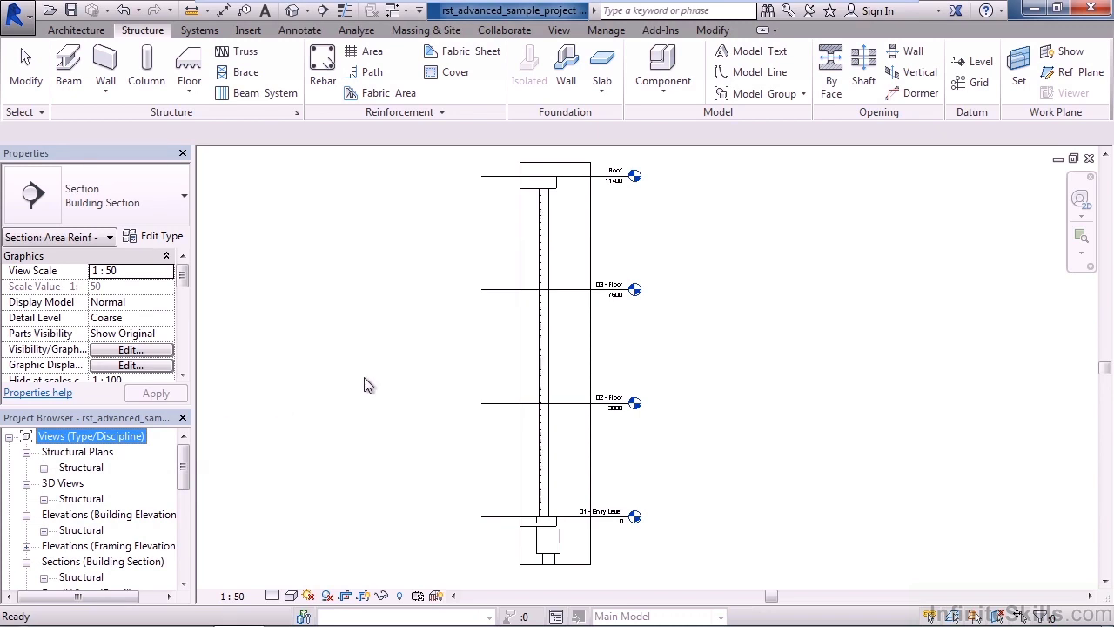
# - Look over the View Templates options on the View ribbon without applying any template
pyautogui.click(559, 32)
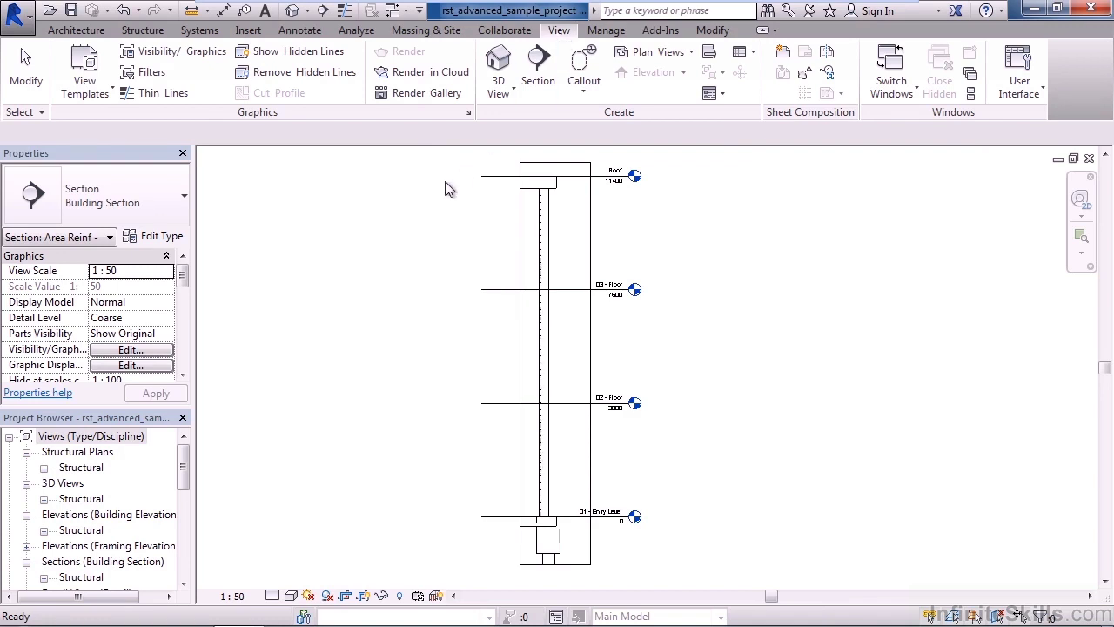
pyautogui.click(103, 104)
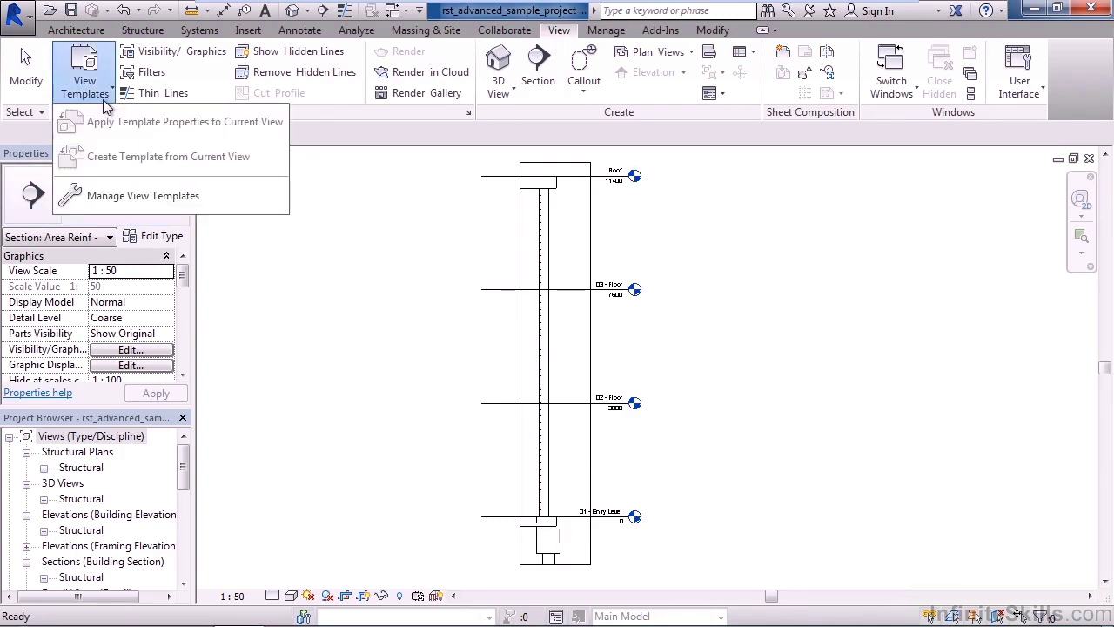
pyautogui.click(331, 265)
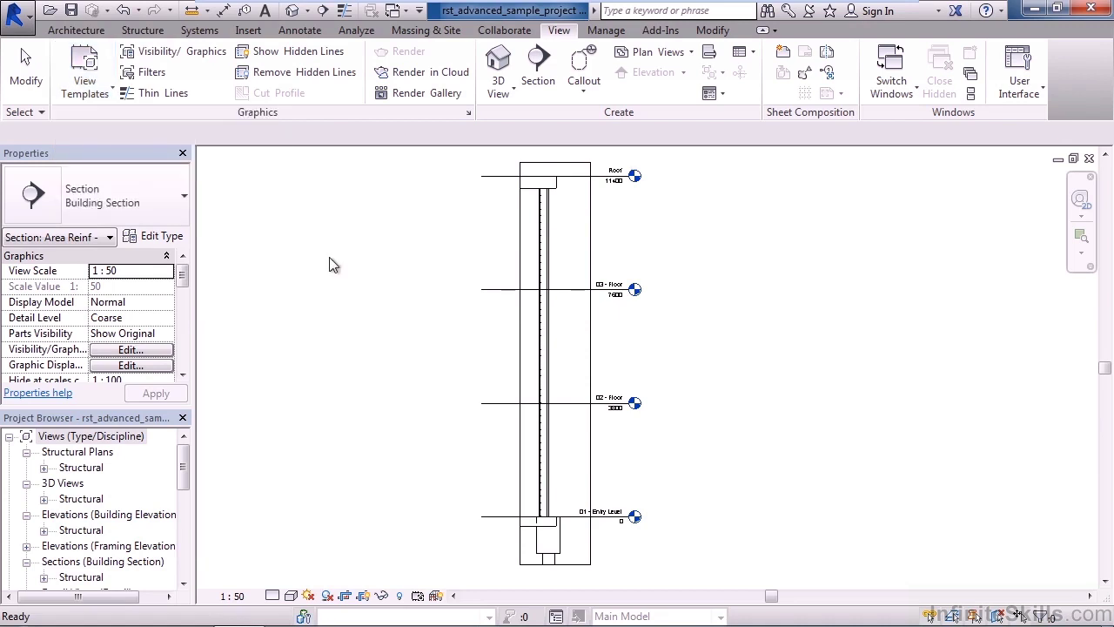